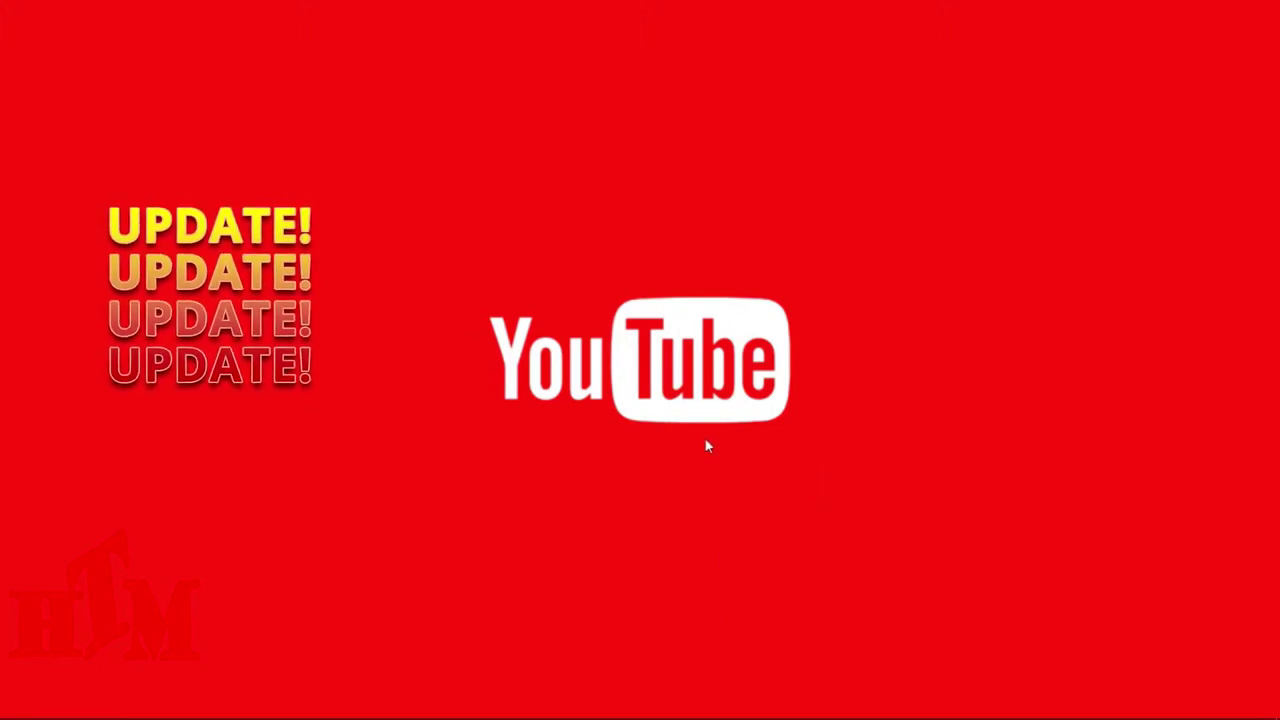
# Refresh the desktop, bring up YouTube in Chrome, and open the iPhone Xs Max unboxing video
pyautogui.rightClick(594, 180)
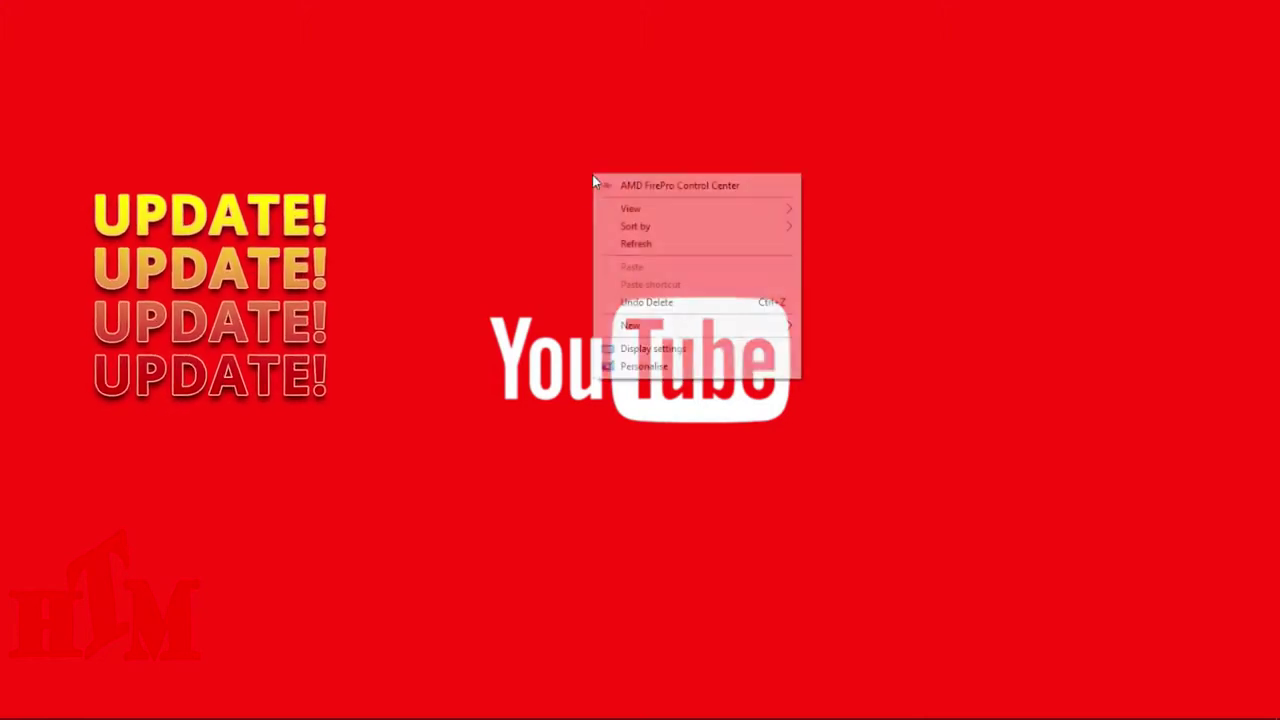
pyautogui.click(614, 244)
pyautogui.click(215, 705)
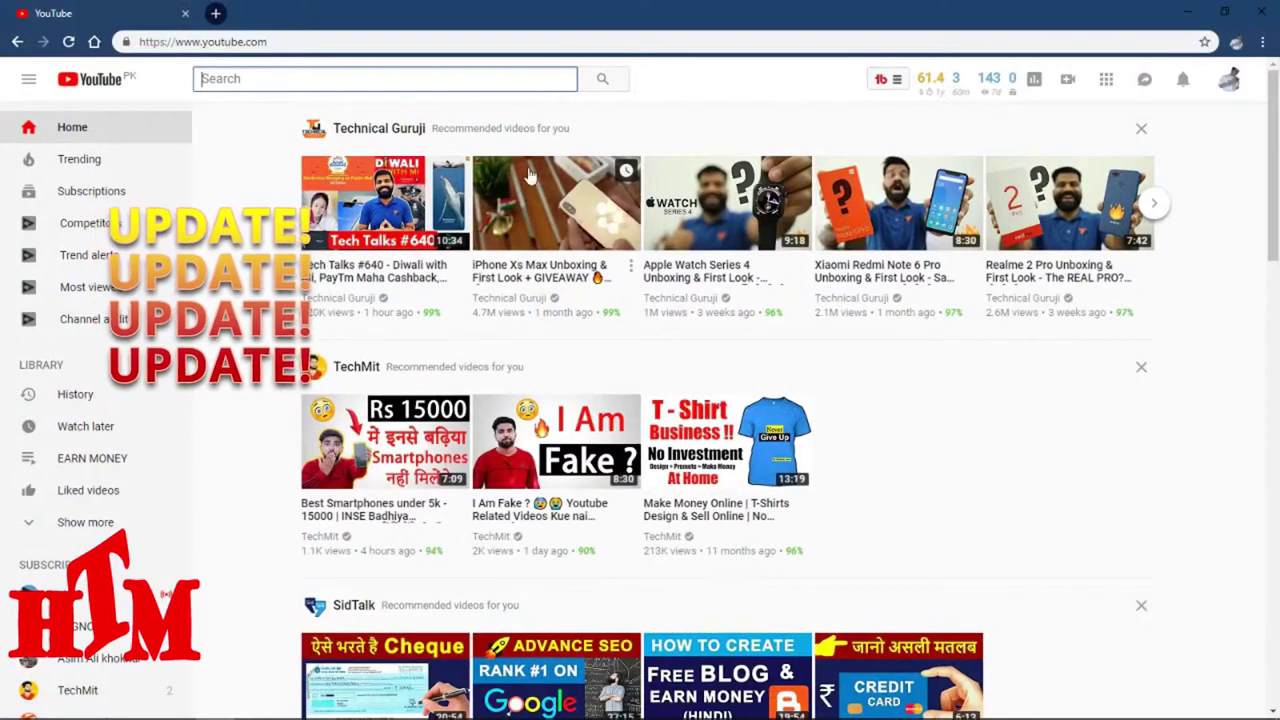
pyautogui.click(492, 246)
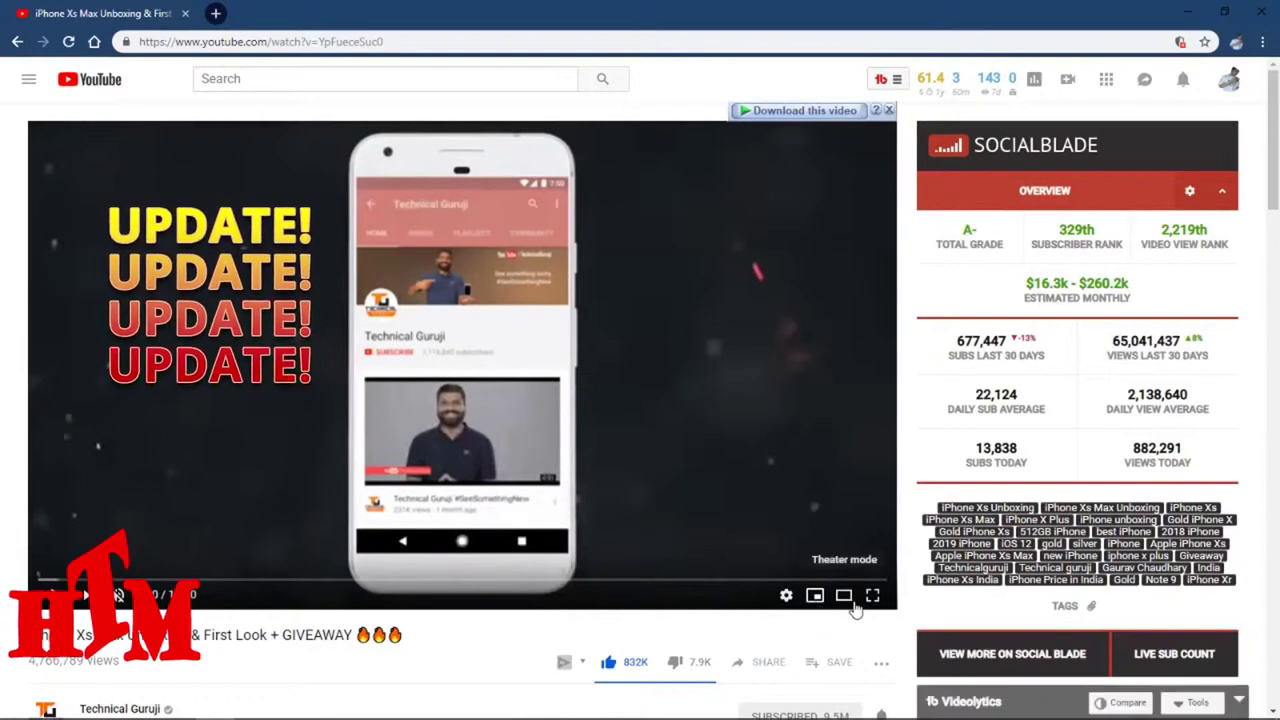
# Move the iPhone video from theater mode into the miniplayer and search YouTube for 'hacl land'
pyautogui.click(845, 597)
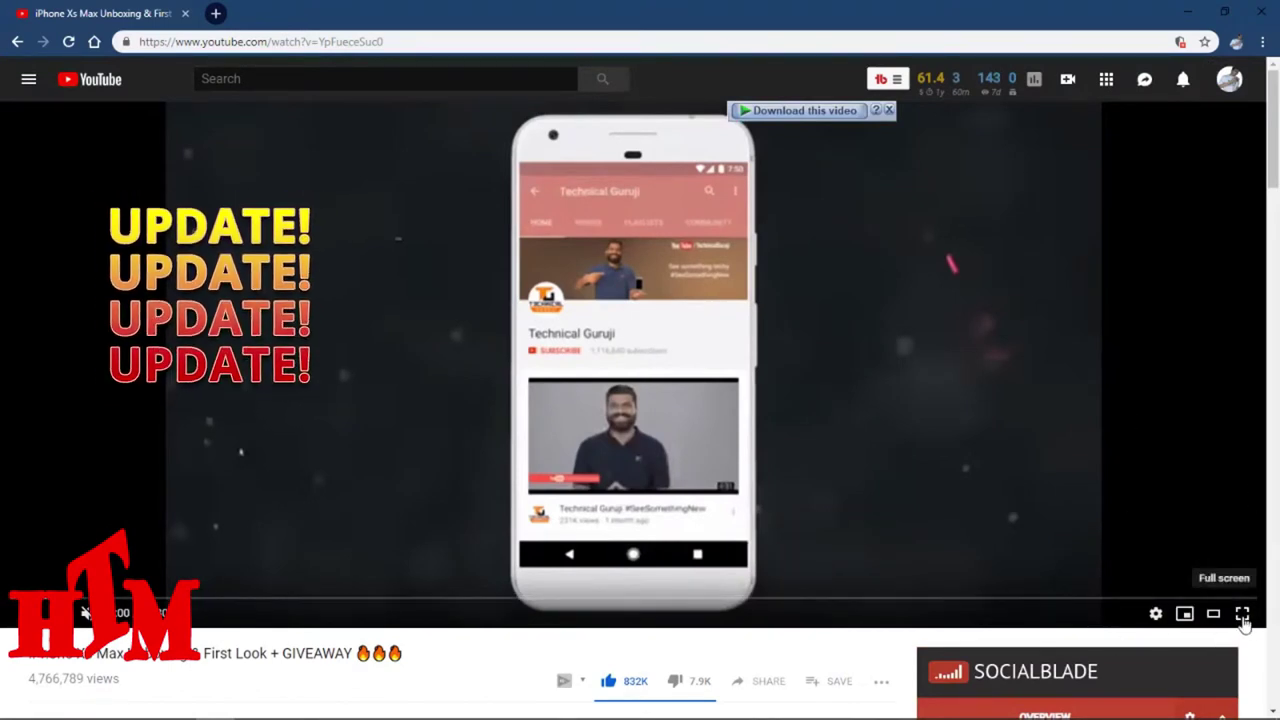
pyautogui.click(1190, 618)
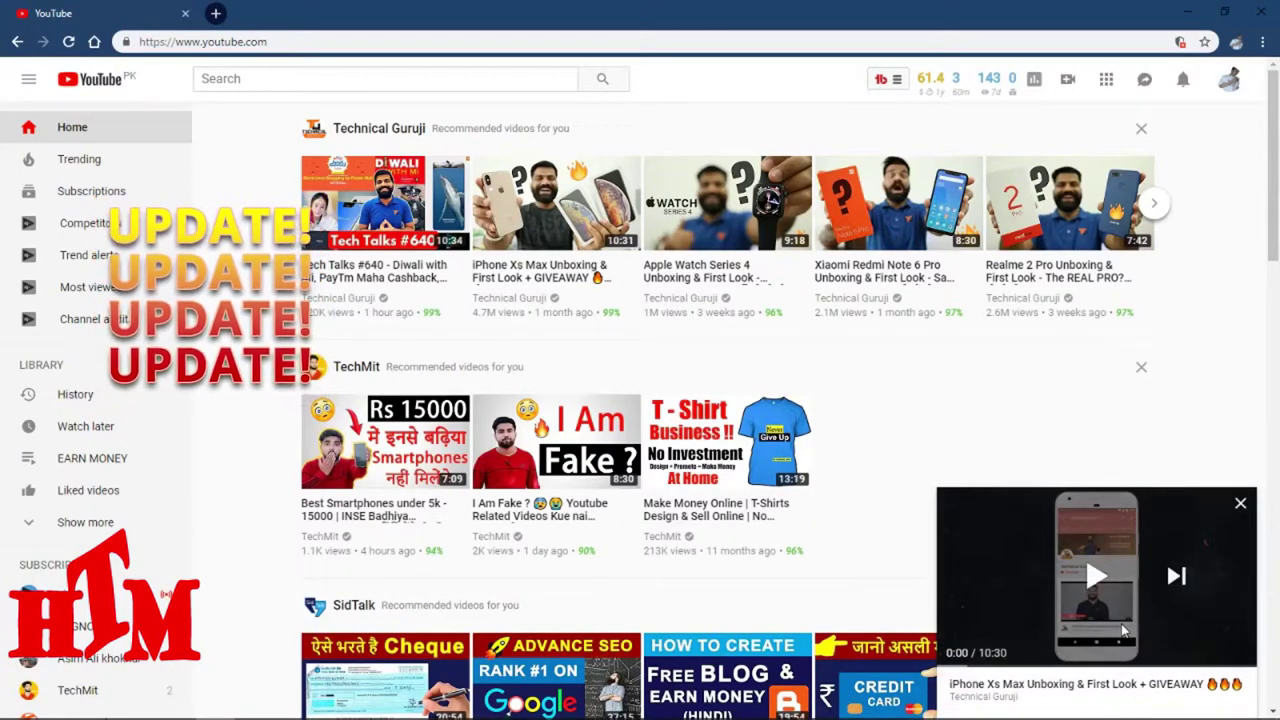
pyautogui.click(398, 80)
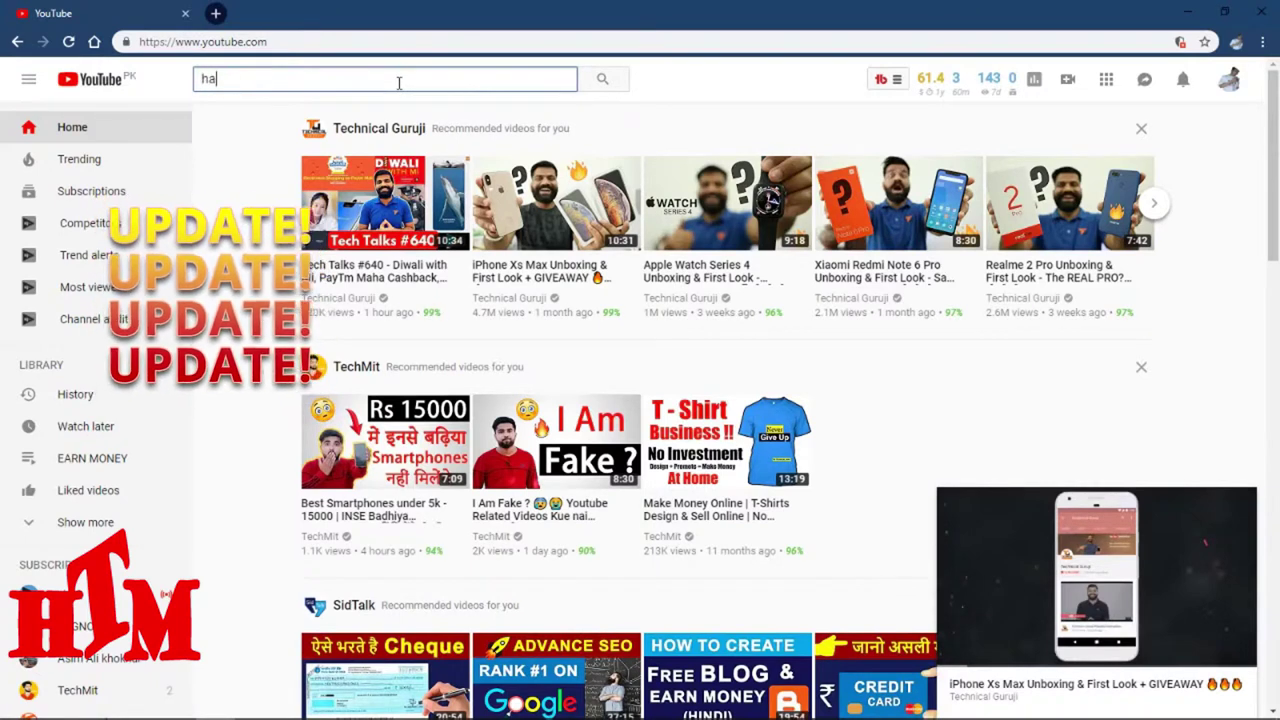
pyautogui.write('cl')
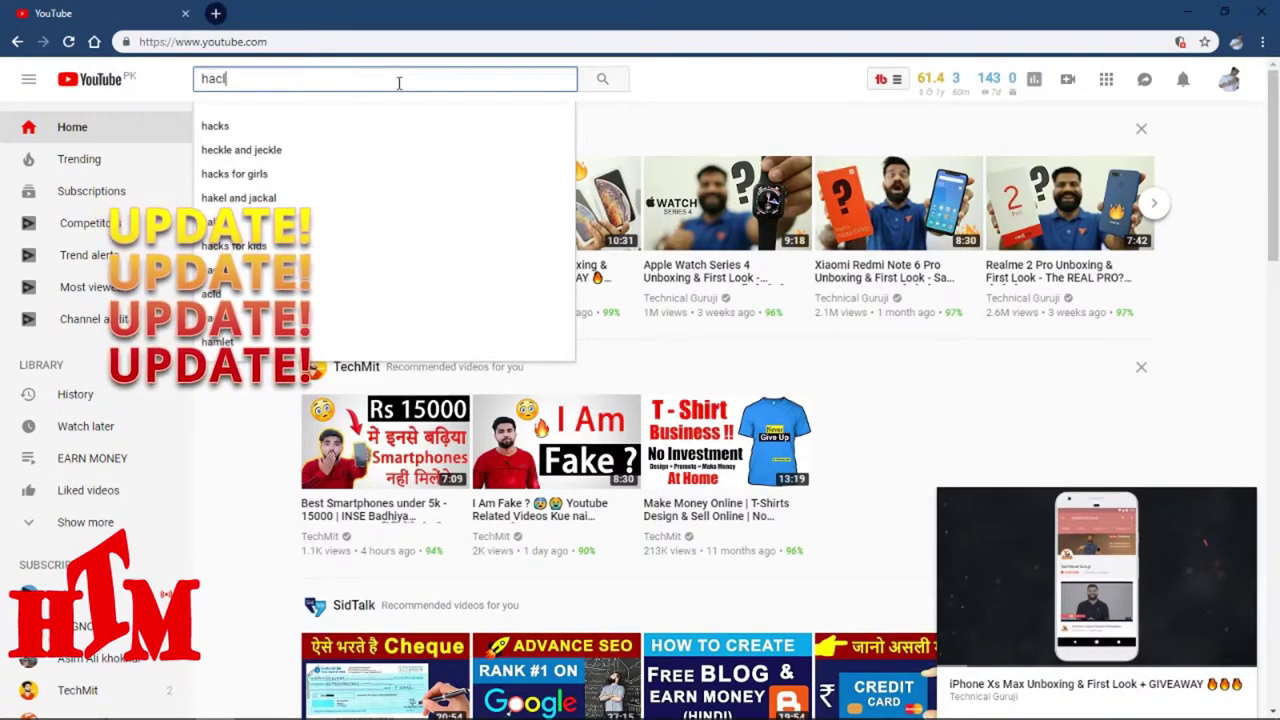
pyautogui.write(' la')
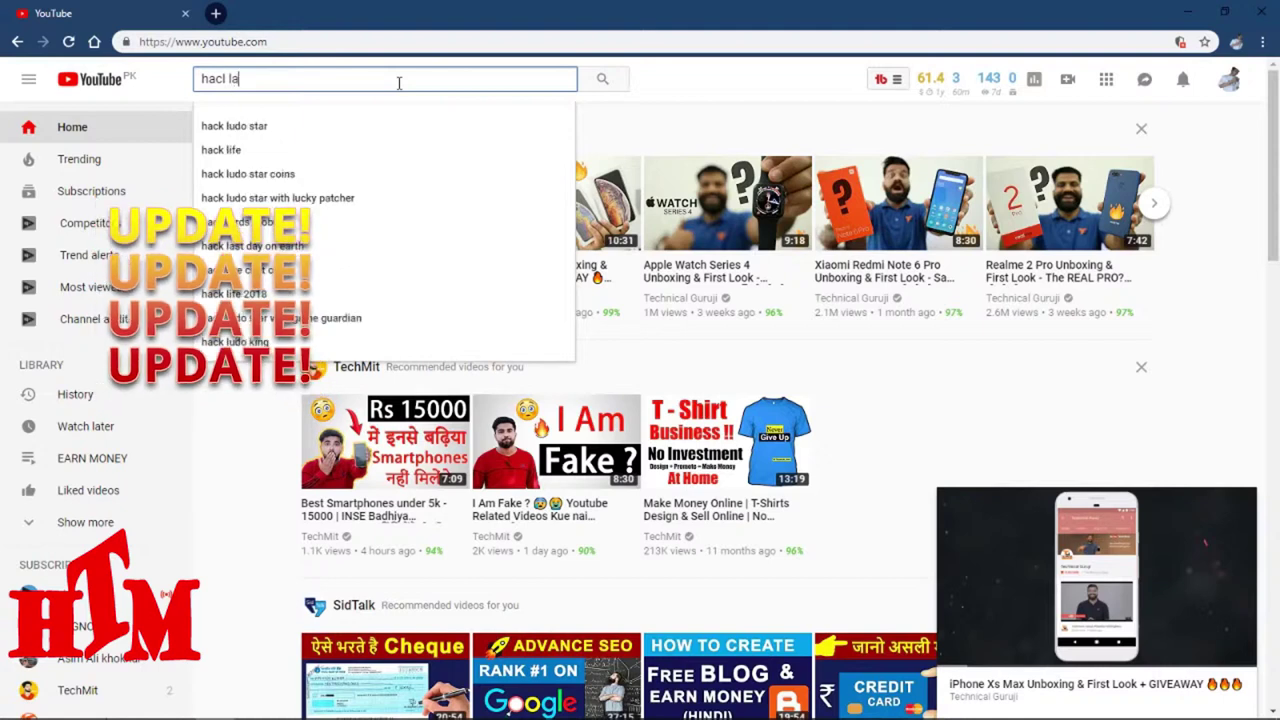
pyautogui.write('nd')
pyautogui.press('Return')
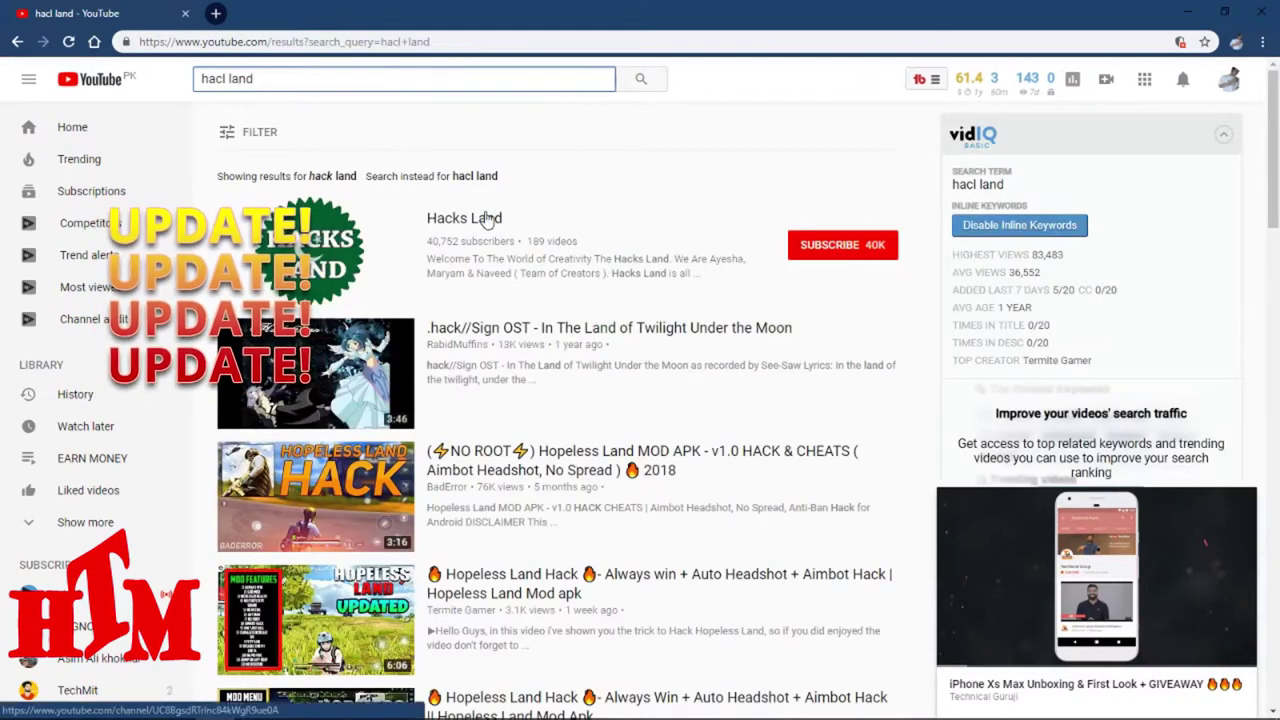
# Open the Hacks Land channel's Videos list, open the Heart Card premiere, and restore the player size
pyautogui.click(487, 224)
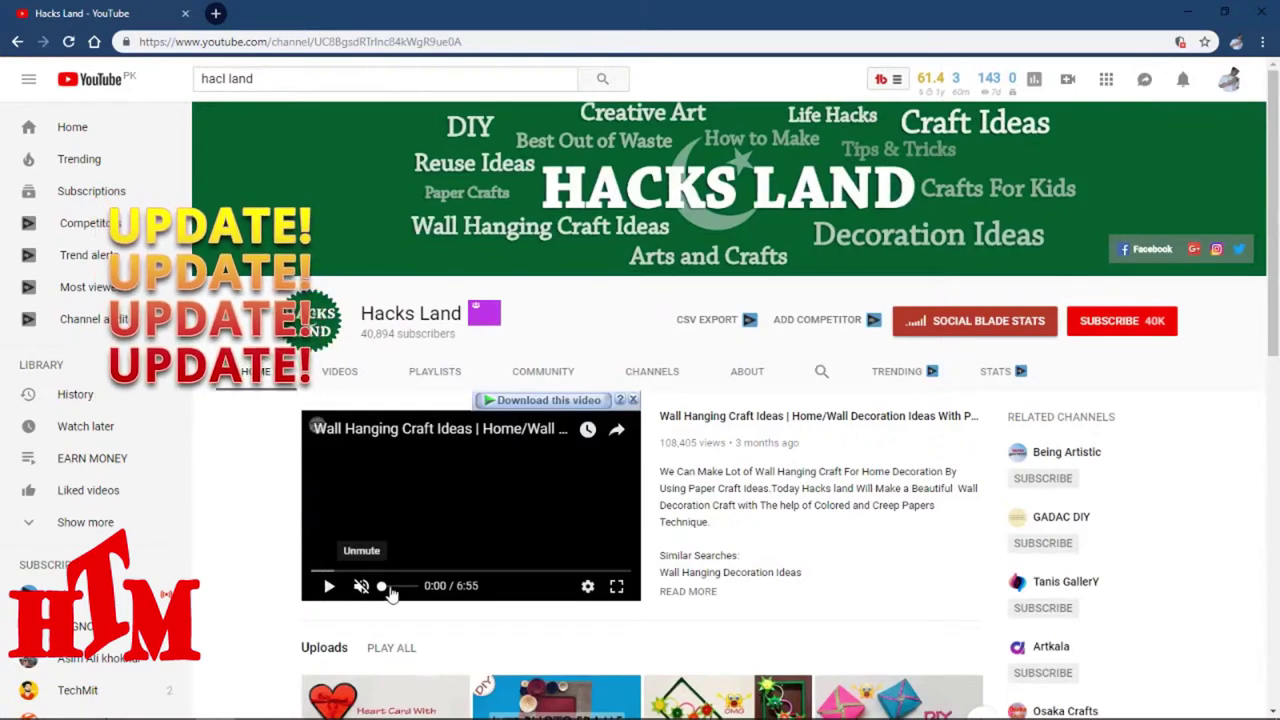
pyautogui.click(342, 373)
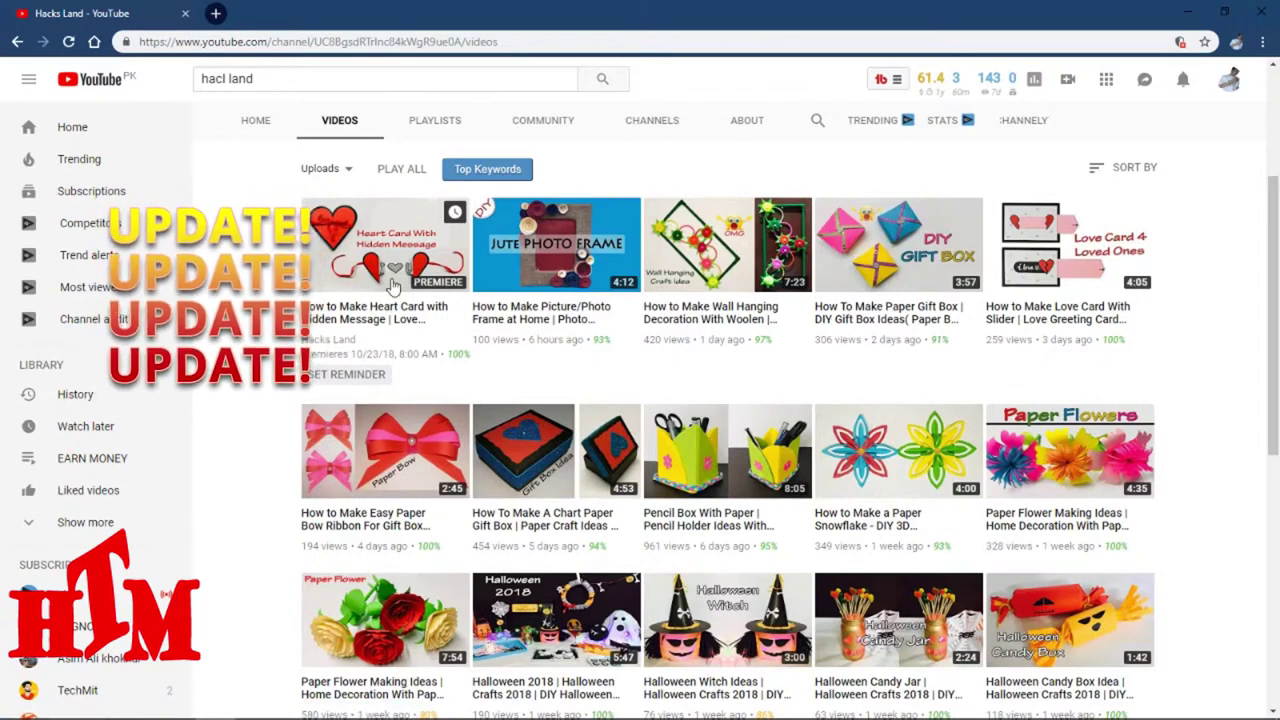
pyautogui.click(393, 287)
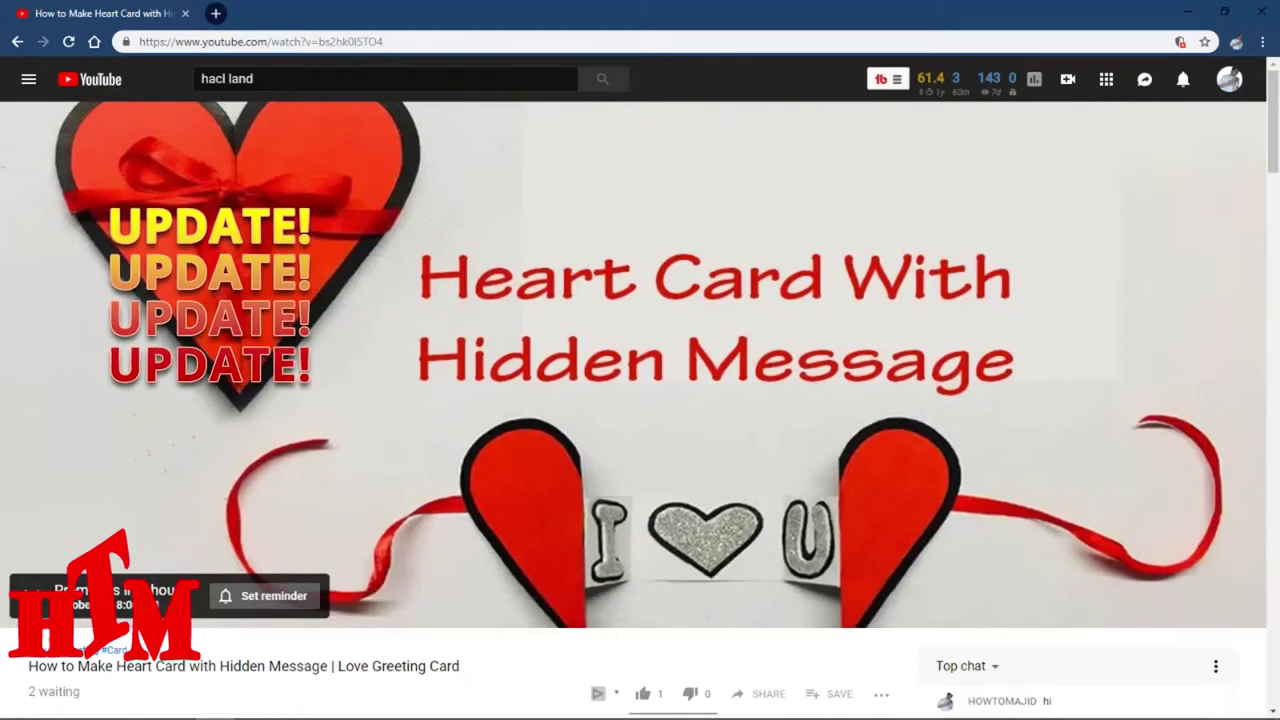
pyautogui.click(1207, 613)
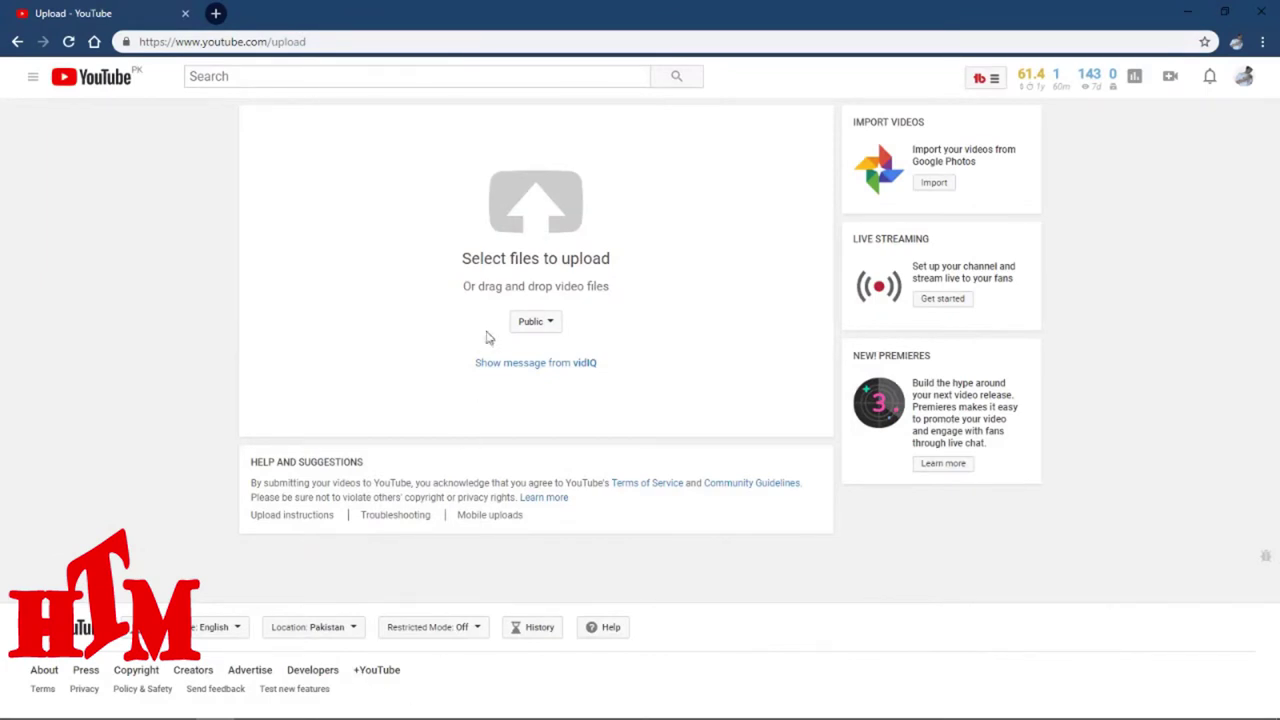
# Upload the video from the Desktop's FUNNY folder and bring up its visibility choices
pyautogui.click(550, 205)
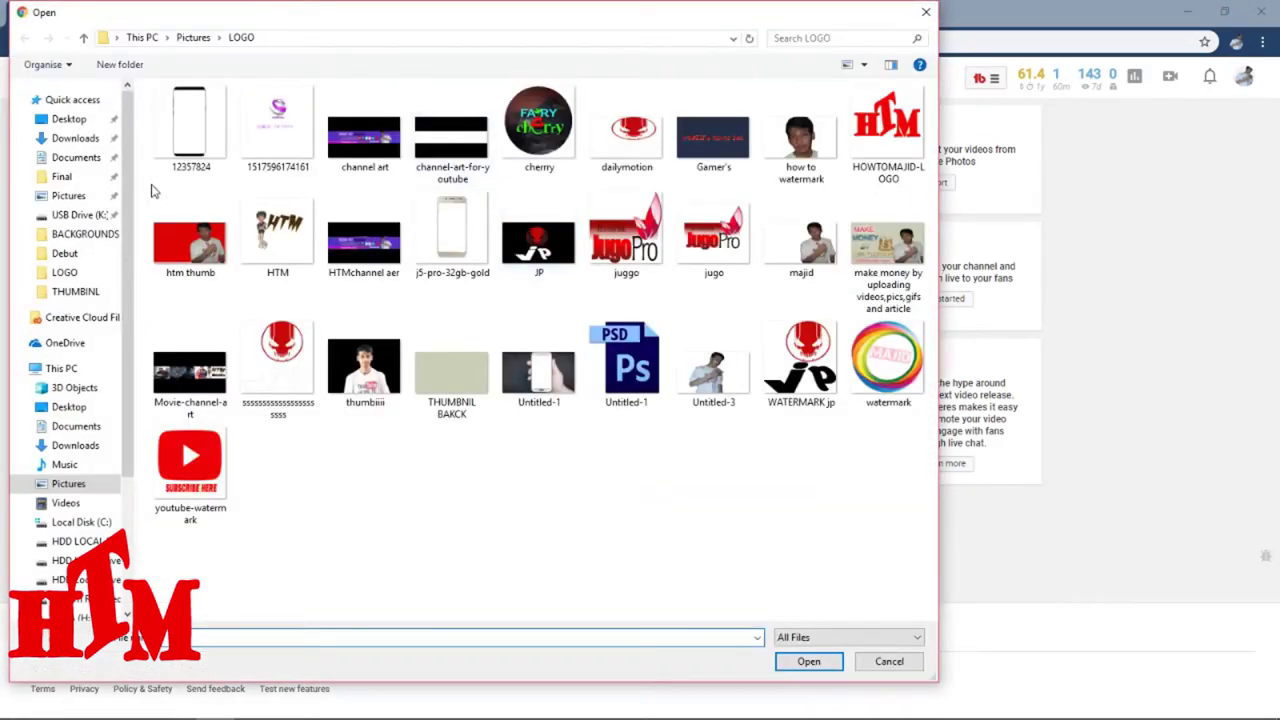
pyautogui.click(66, 119)
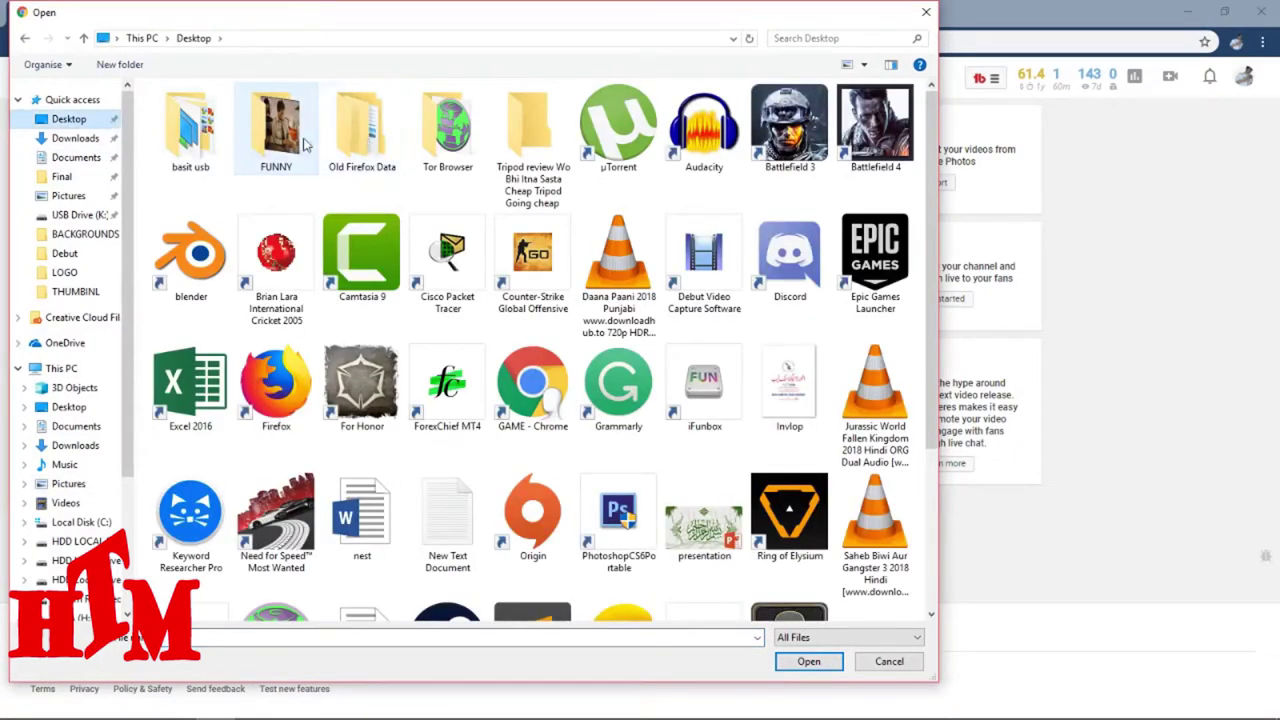
pyautogui.doubleClick(278, 135)
pyautogui.doubleClick(205, 128)
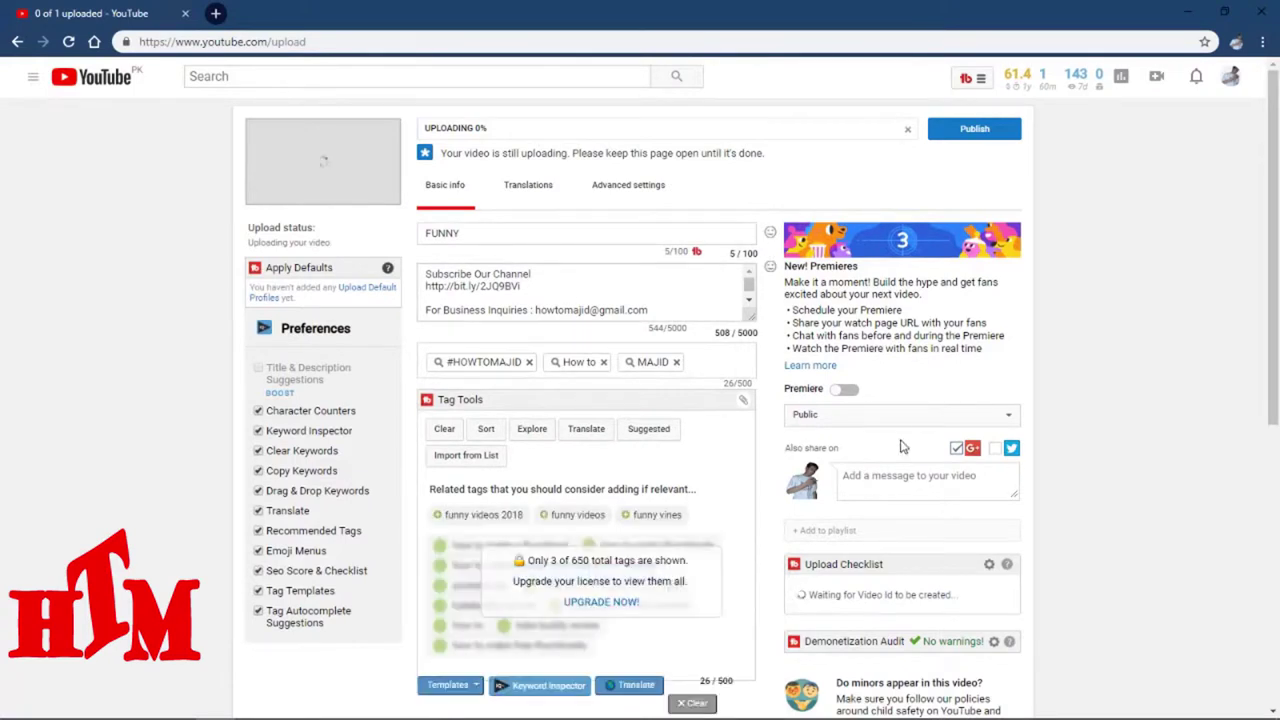
pyautogui.click(870, 413)
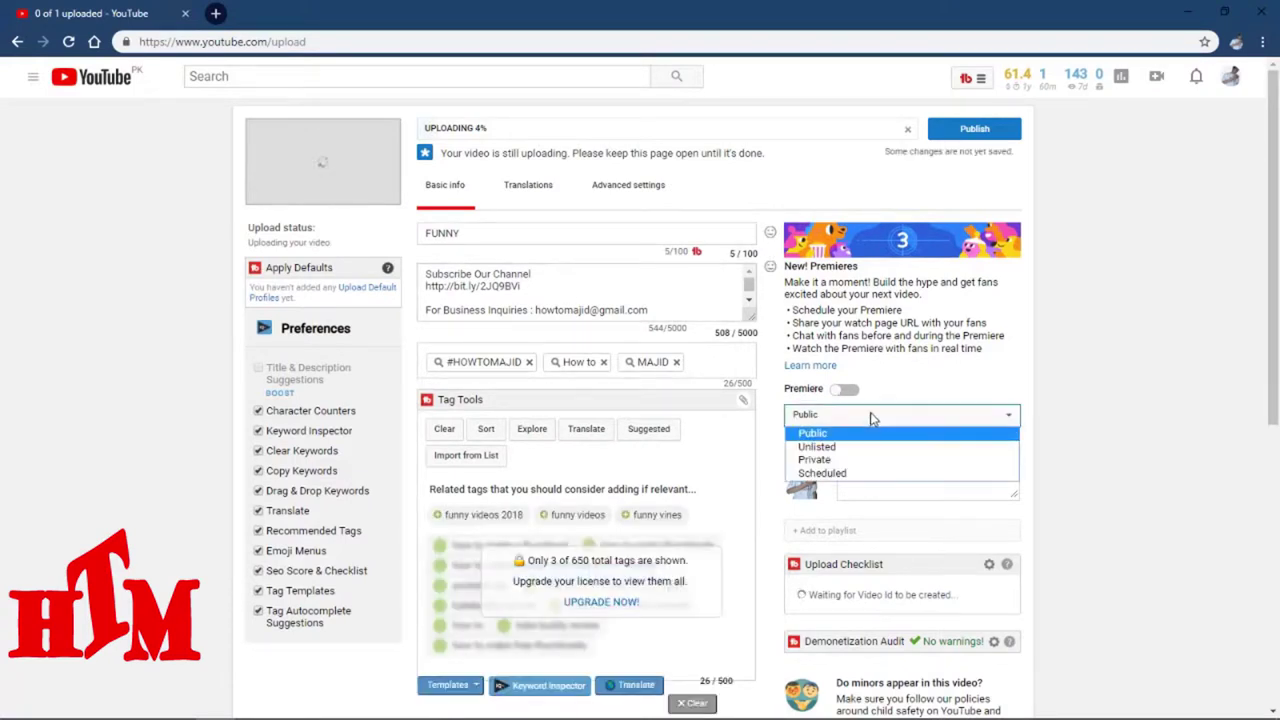
# Schedule the video as a Premiere for Oct 26, 2018, then select the title FUNNY
pyautogui.click(838, 476)
pyautogui.click(845, 451)
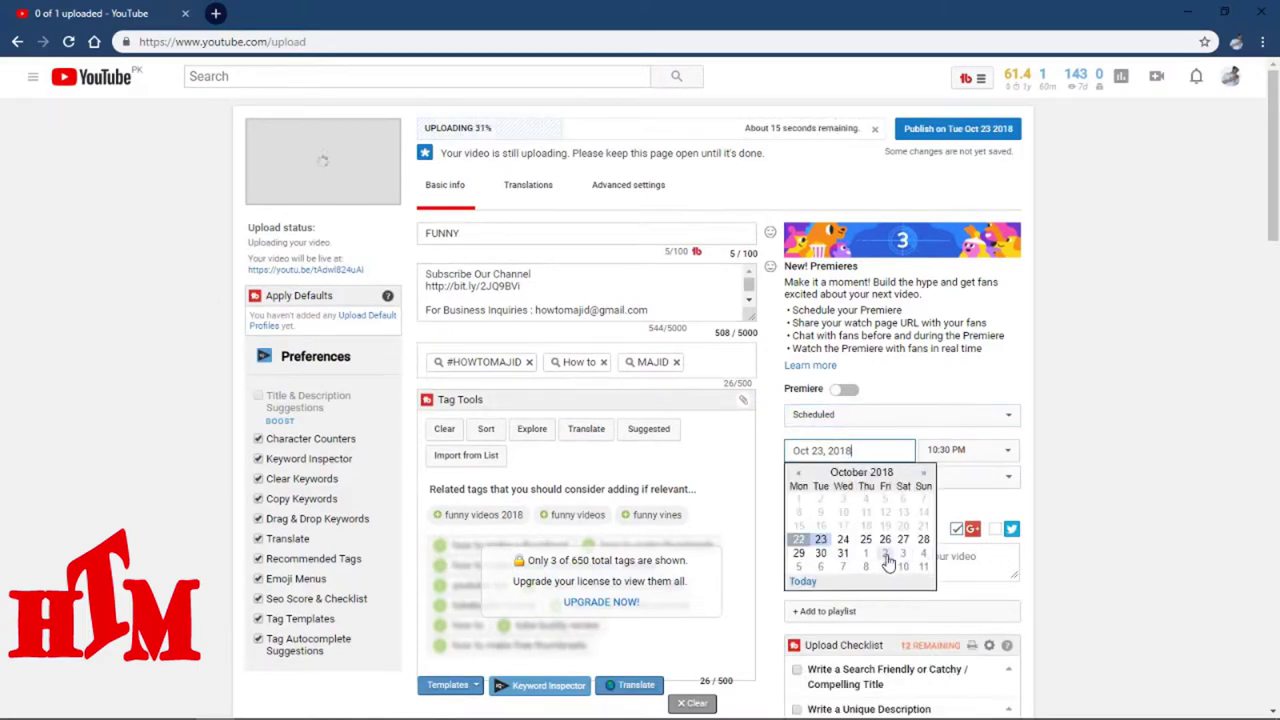
pyautogui.click(885, 539)
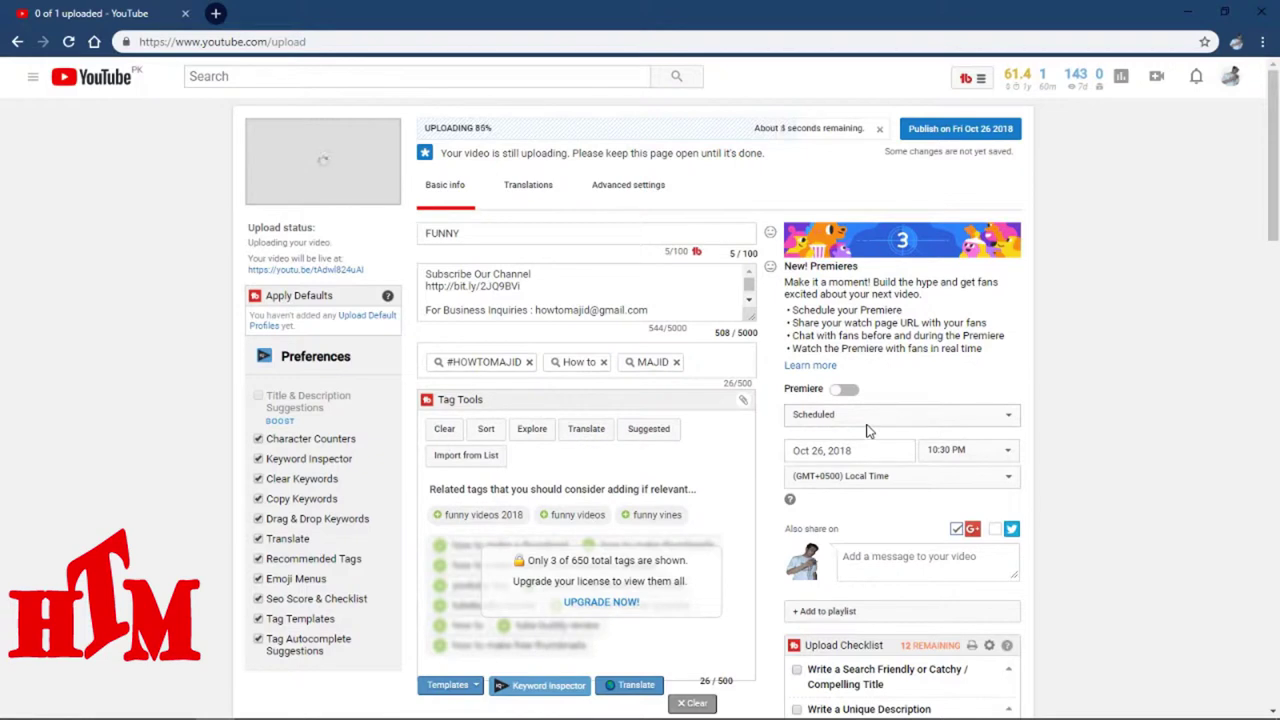
pyautogui.click(840, 400)
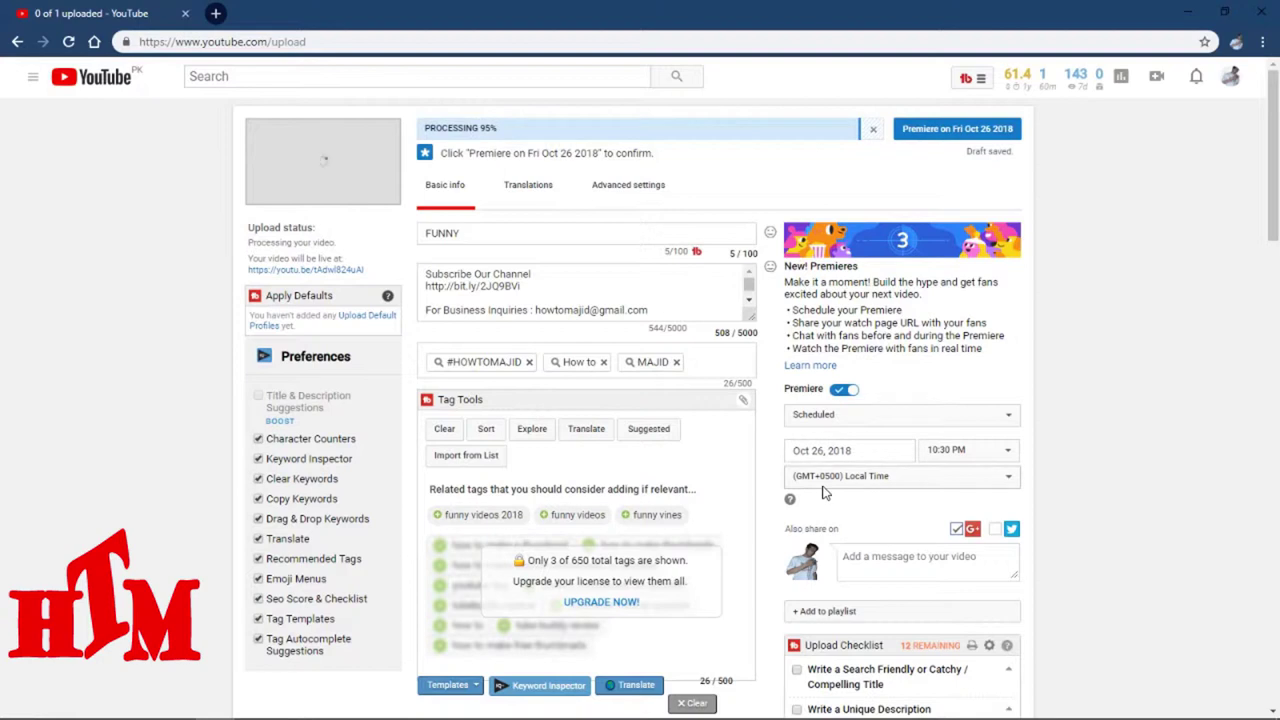
pyautogui.moveTo(468, 236); pyautogui.dragTo(403, 240)
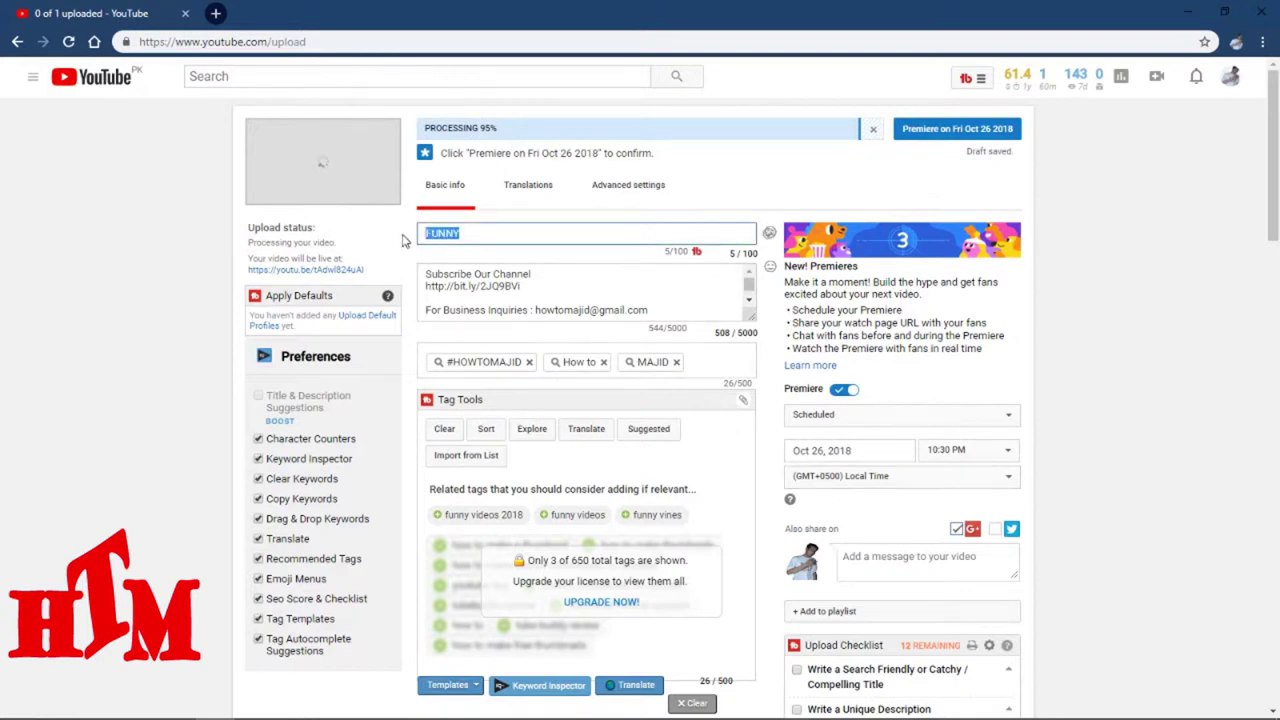
# Copy the title FUNNY and paste it on a new line at the top of the description
pyautogui.rightClick(425, 233)
pyautogui.click(455, 283)
pyautogui.click(422, 274)
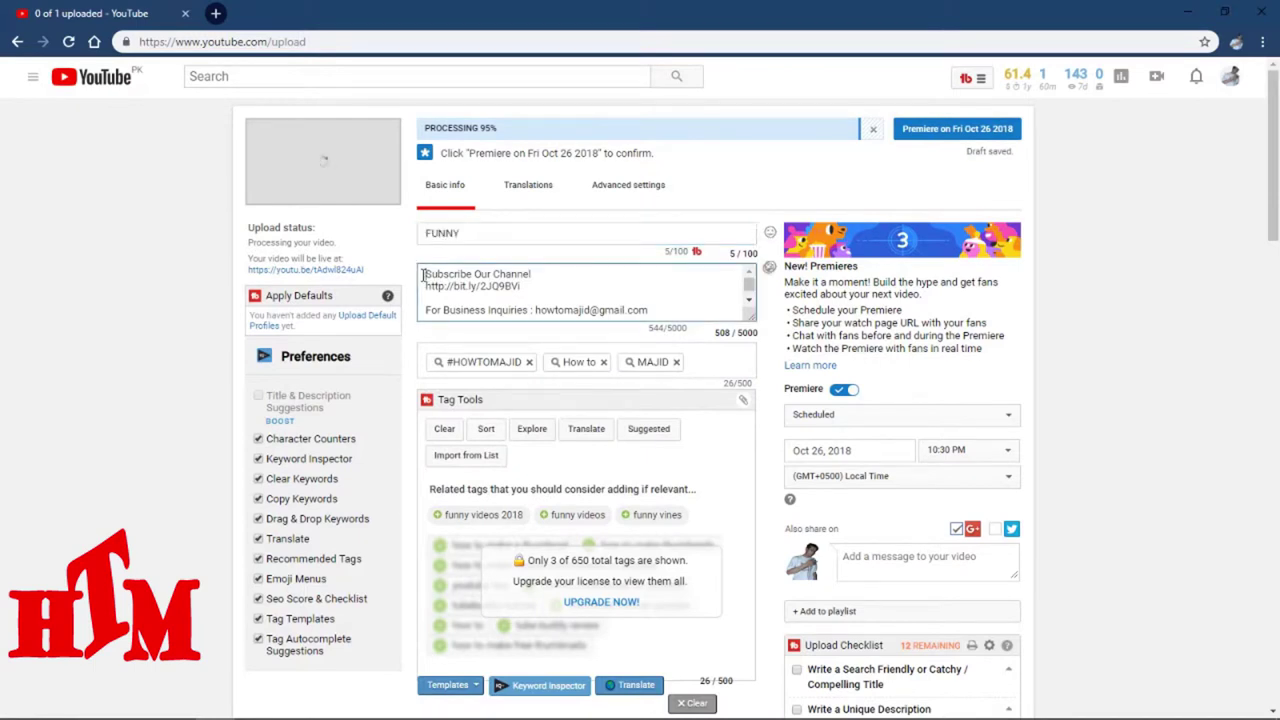
pyautogui.press('Return')
pyautogui.press('Return')
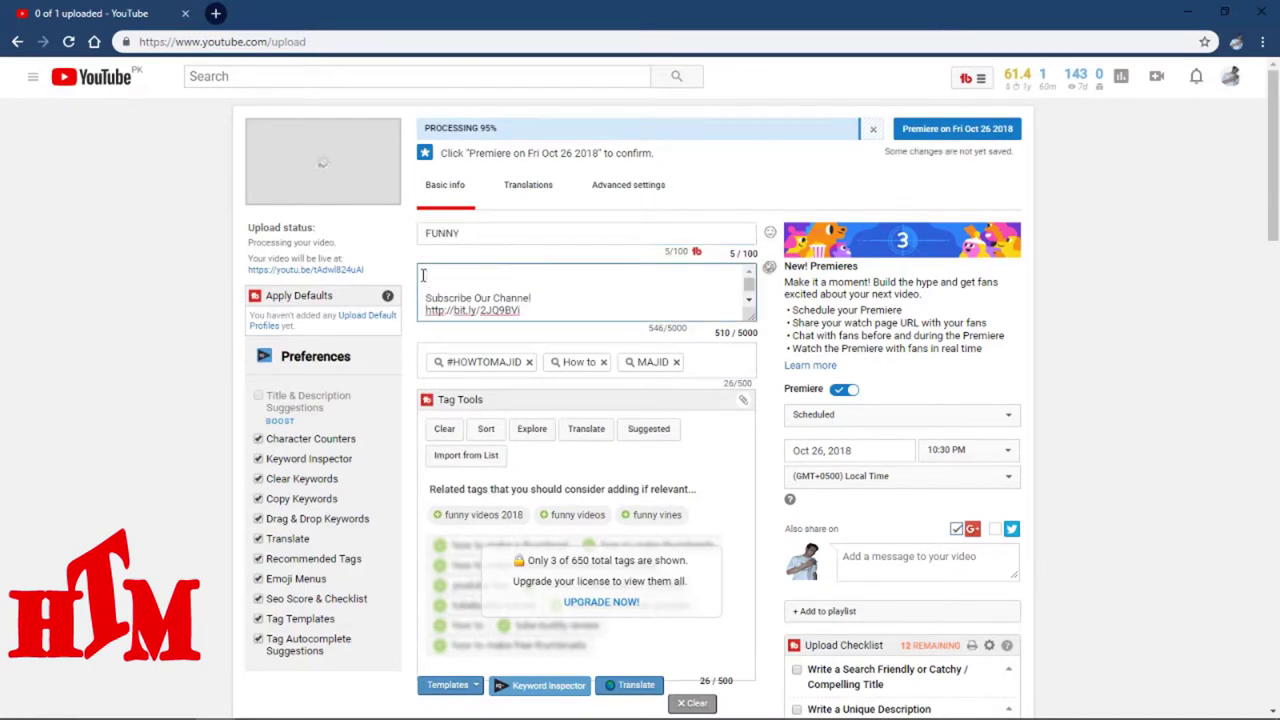
pyautogui.hotkey('ctrl', 'v')
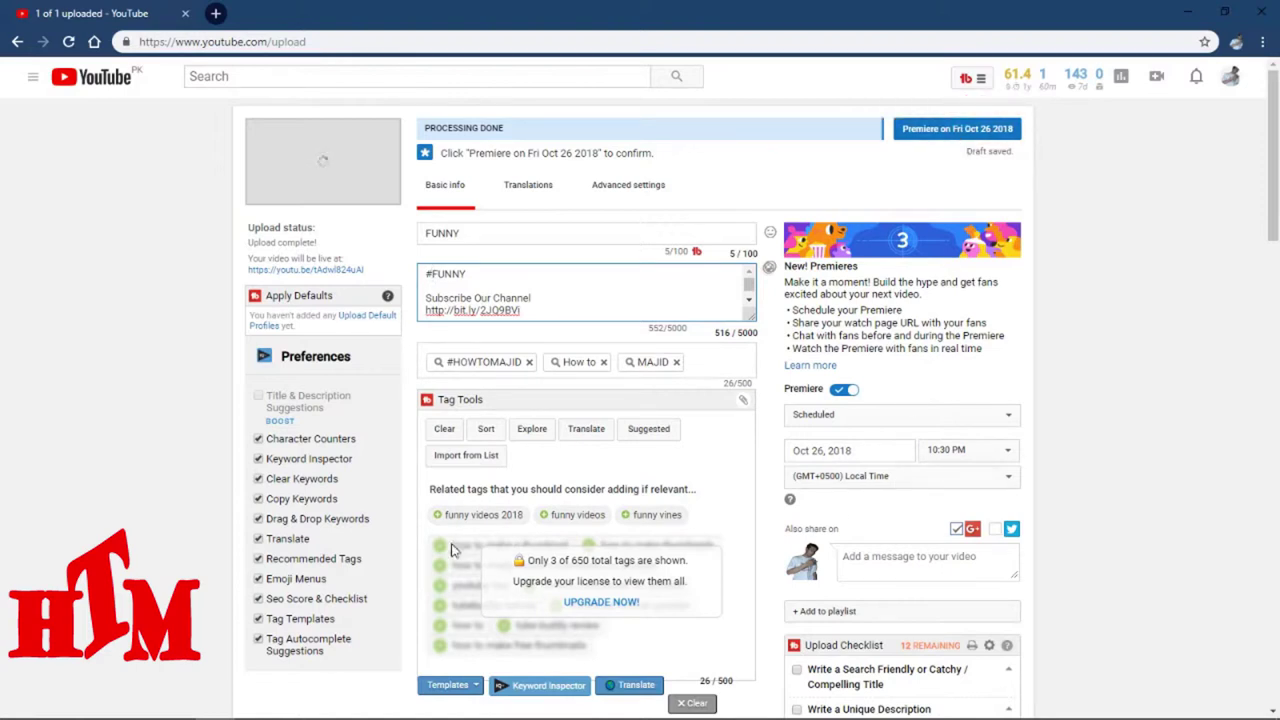
# Add the tags funny videos 2018, funny videos and funny vines, and confirm the Oct 26 Premiere
pyautogui.click(475, 514)
pyautogui.click(577, 542)
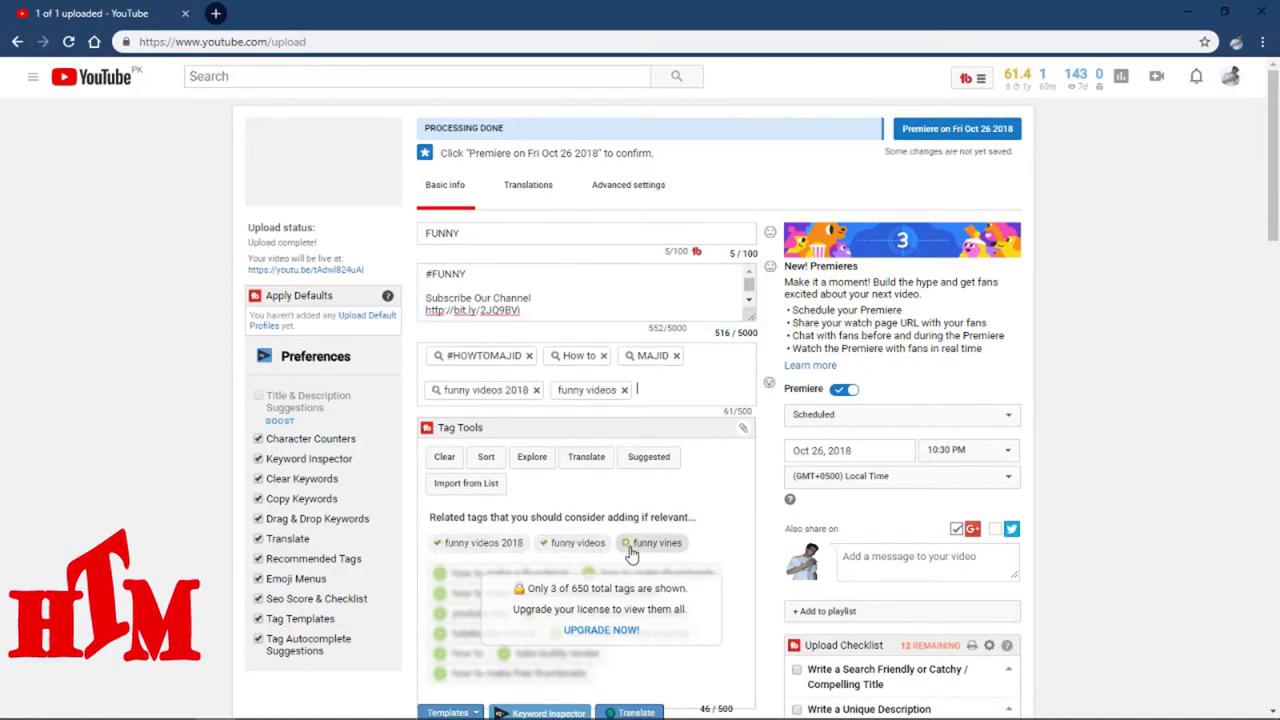
pyautogui.click(655, 542)
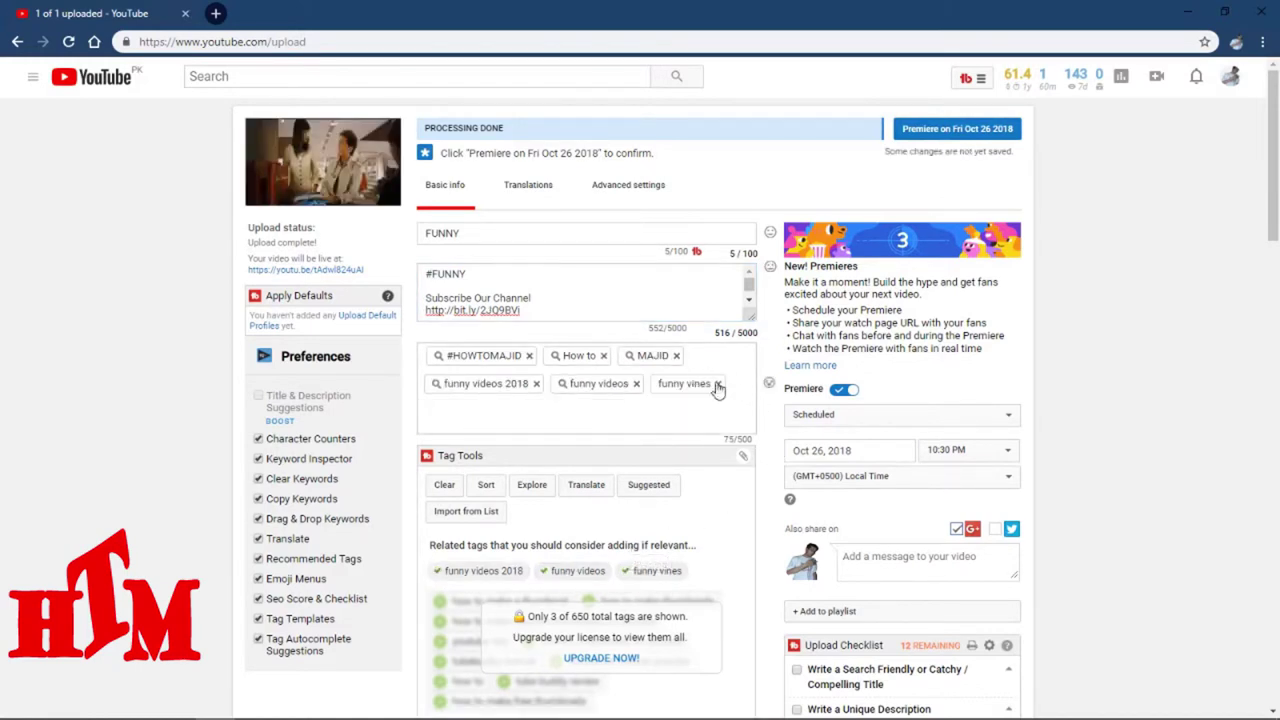
pyautogui.click(940, 131)
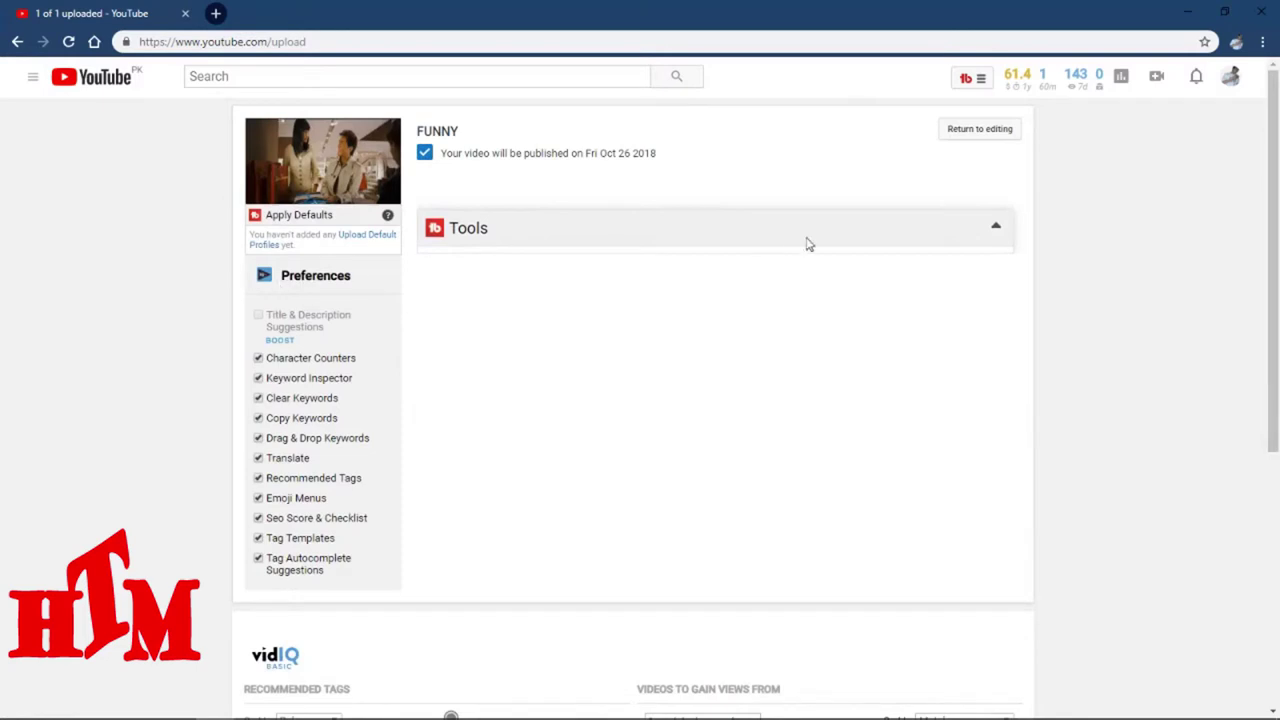
# Return to the full edit form and copy the video's youtu.be share link
pyautogui.click(980, 133)
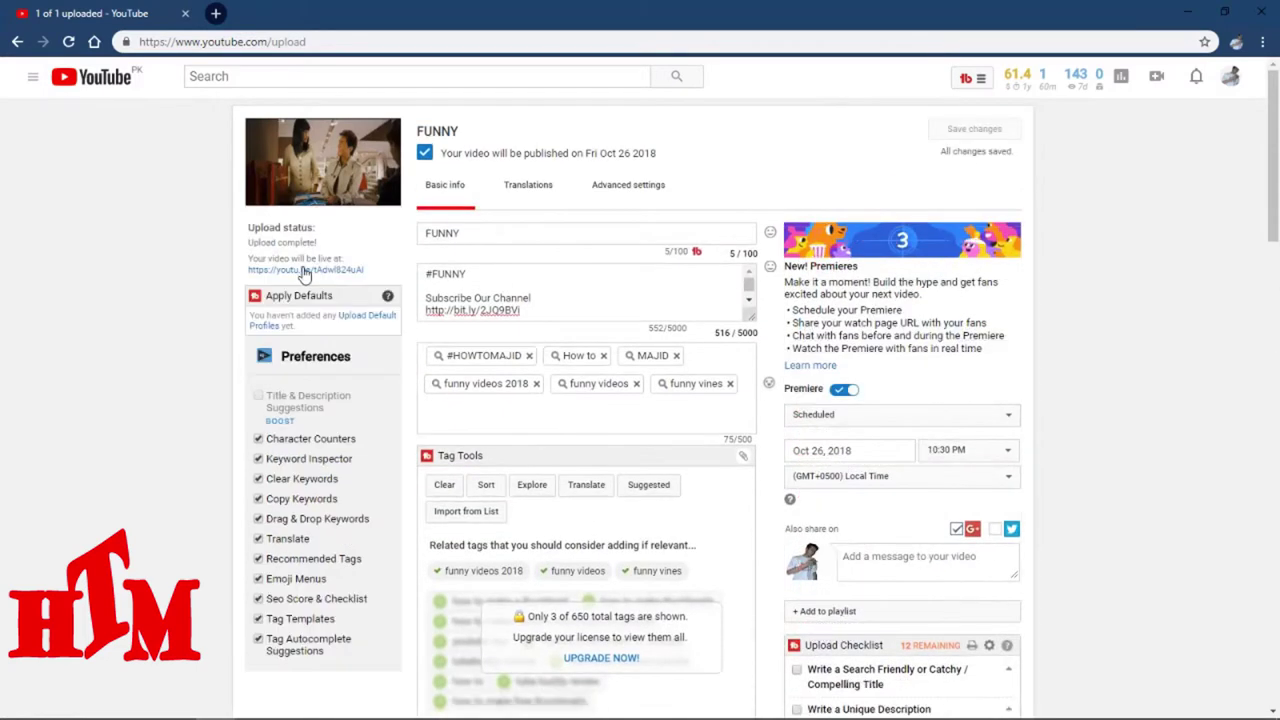
pyautogui.rightClick(300, 268)
pyautogui.click(340, 362)
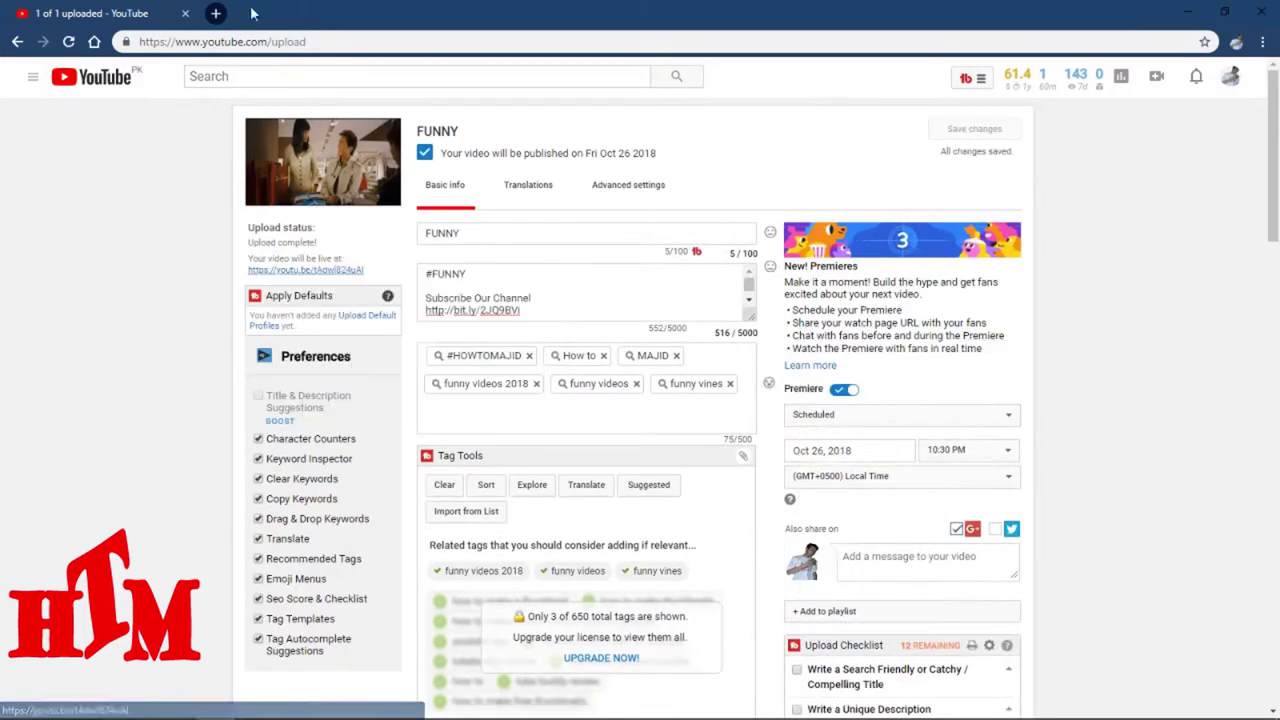
# Load the copied link in a new tab and scroll through the FUNNY premiere page
pyautogui.click(216, 14)
pyautogui.rightClick(309, 42)
pyautogui.click(351, 175)
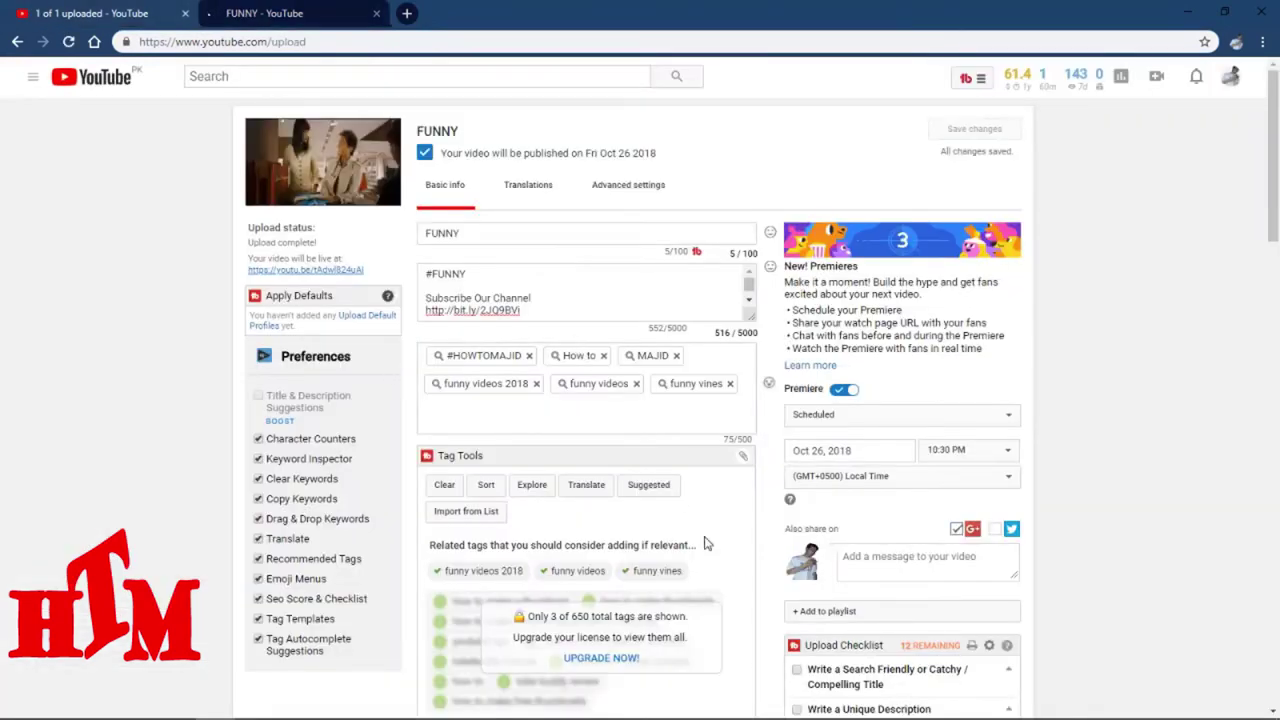
pyautogui.scroll(-3, 704, 543)
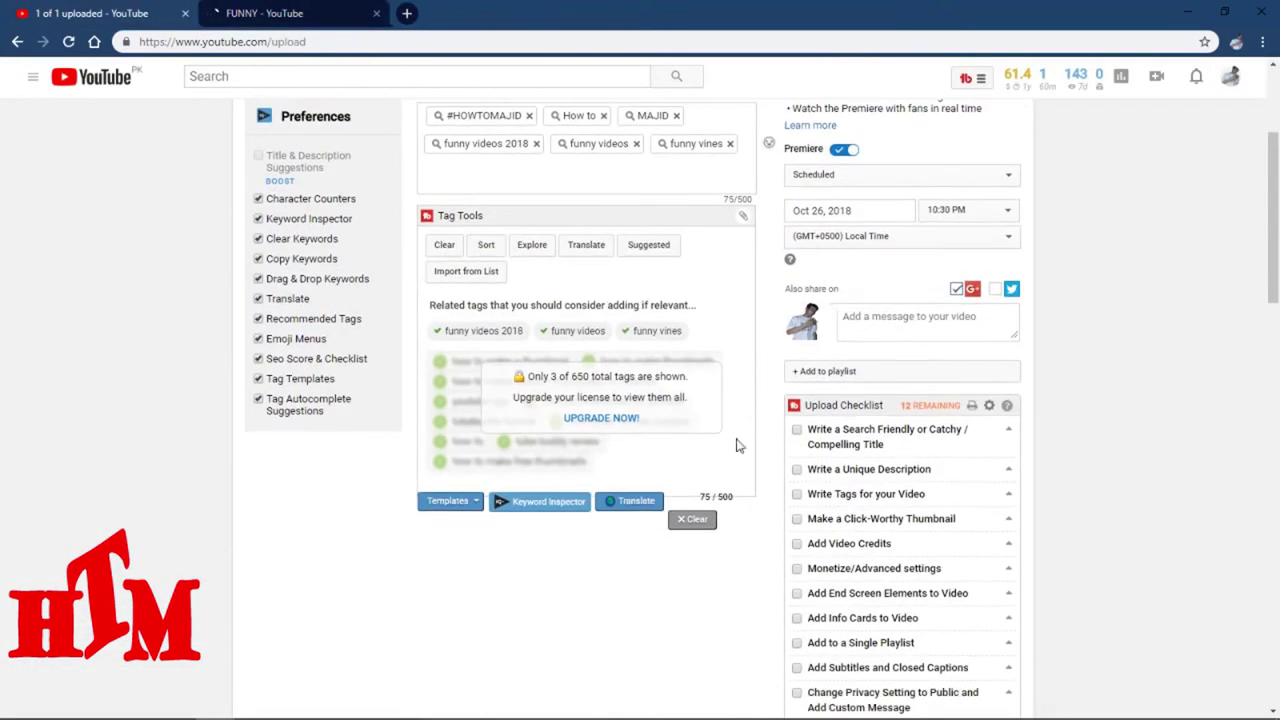
pyautogui.scroll(-3, 757, 474)
pyautogui.scroll(-4, 757, 476)
pyautogui.scroll(-5, 757, 476)
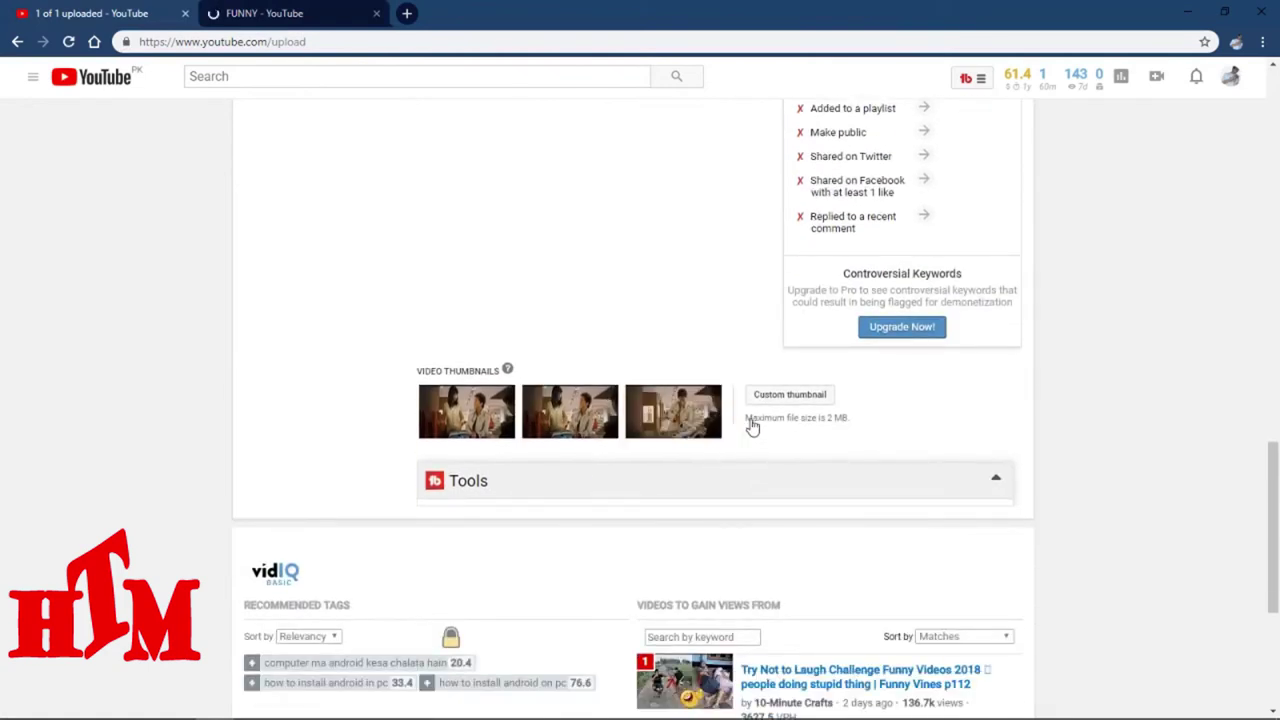
pyautogui.scroll(10, 662, 470)
pyautogui.scroll(5, 662, 470)
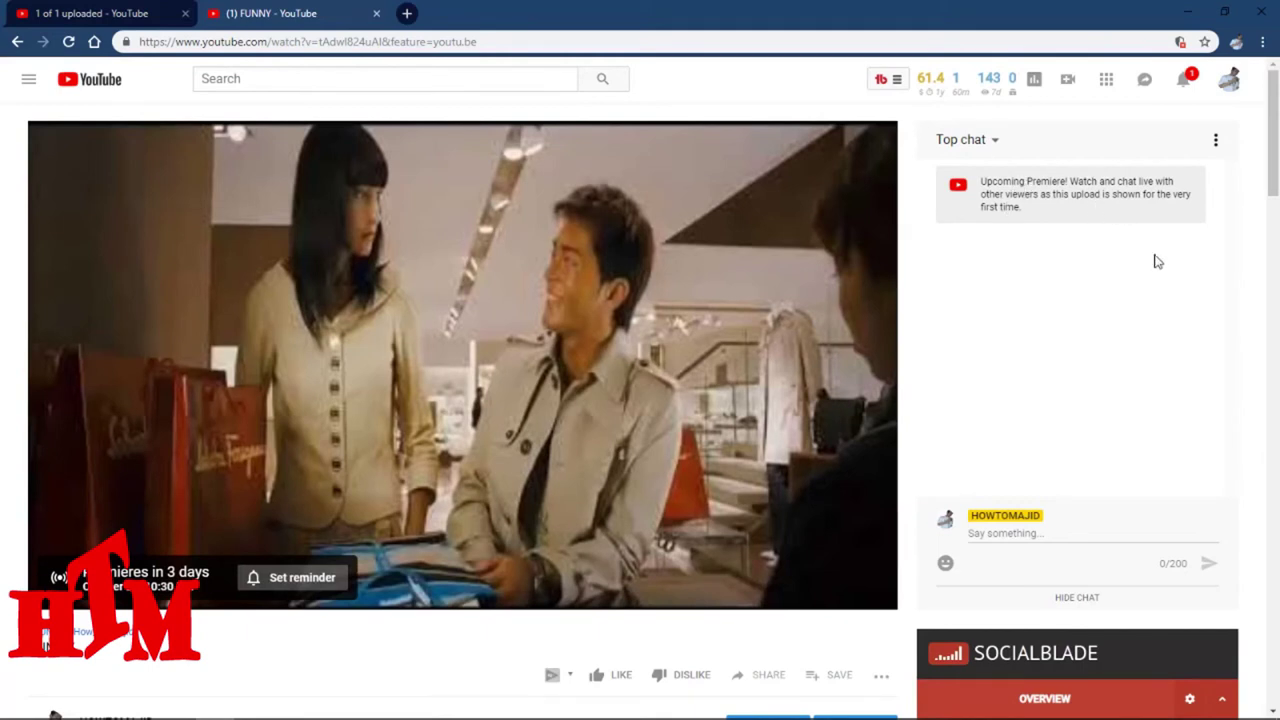
pyautogui.click(1183, 79)
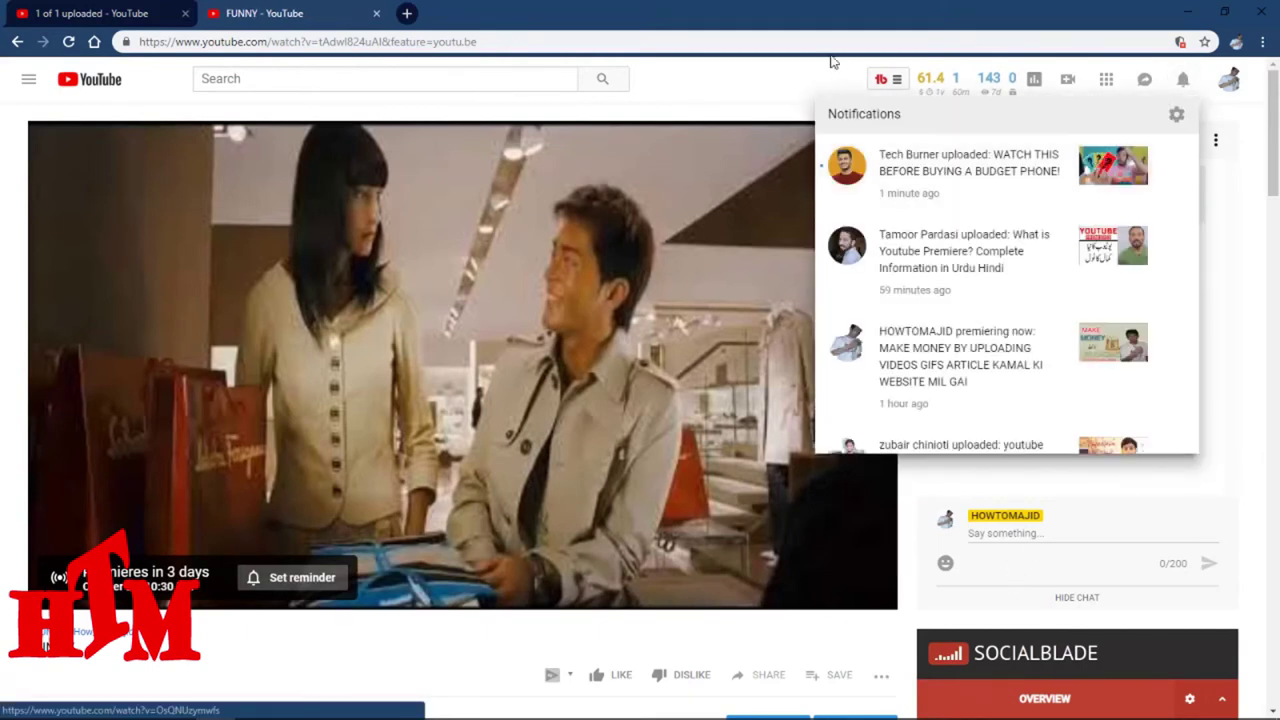
pyautogui.click(791, 90)
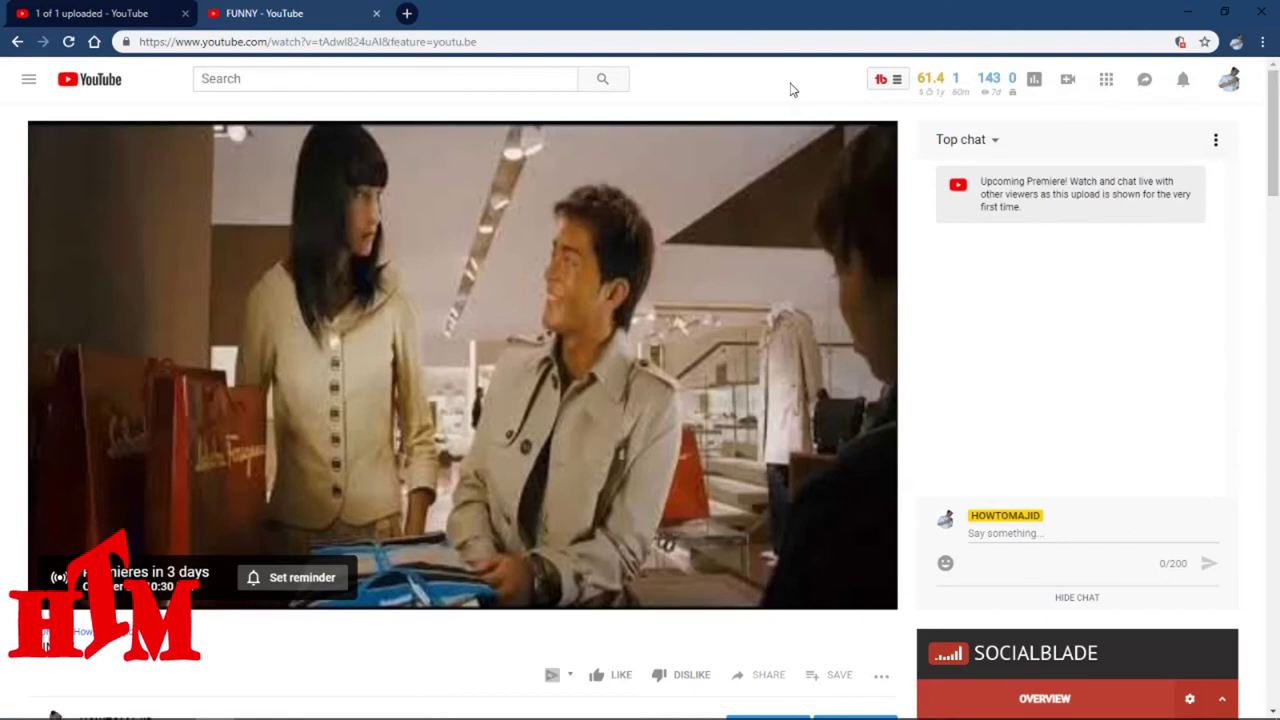
pyautogui.scroll(-3, 418, 517)
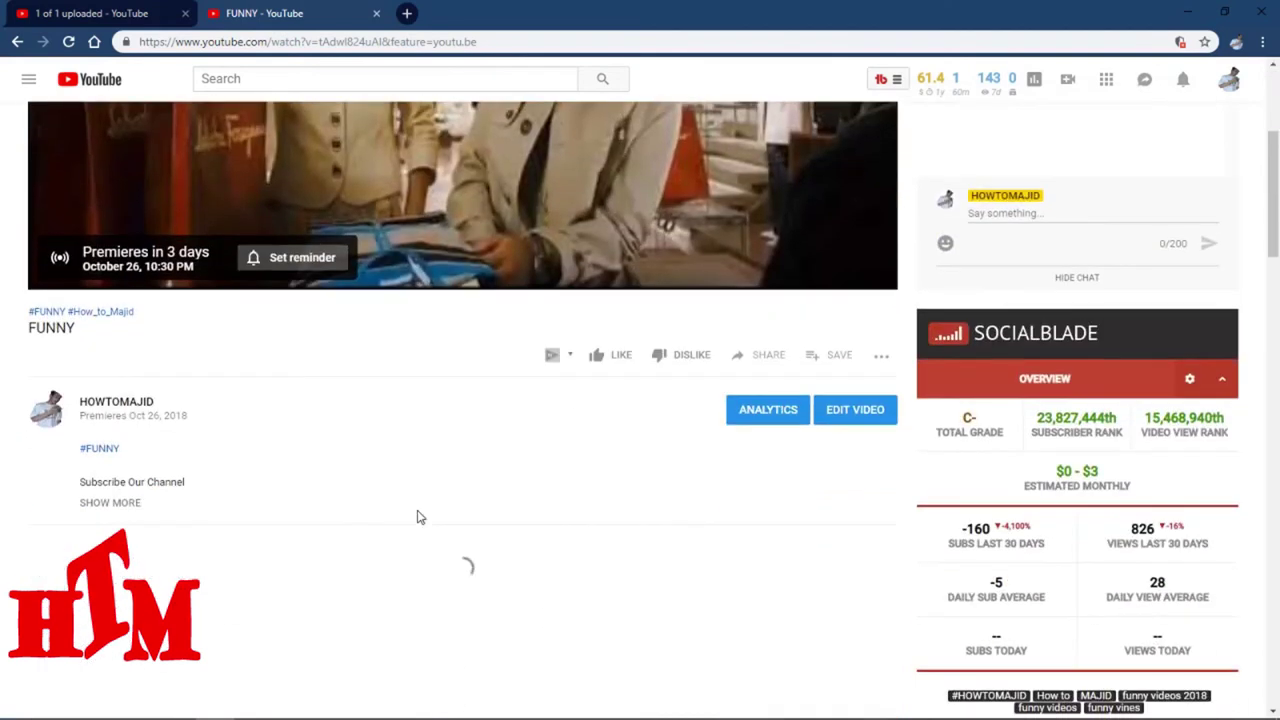